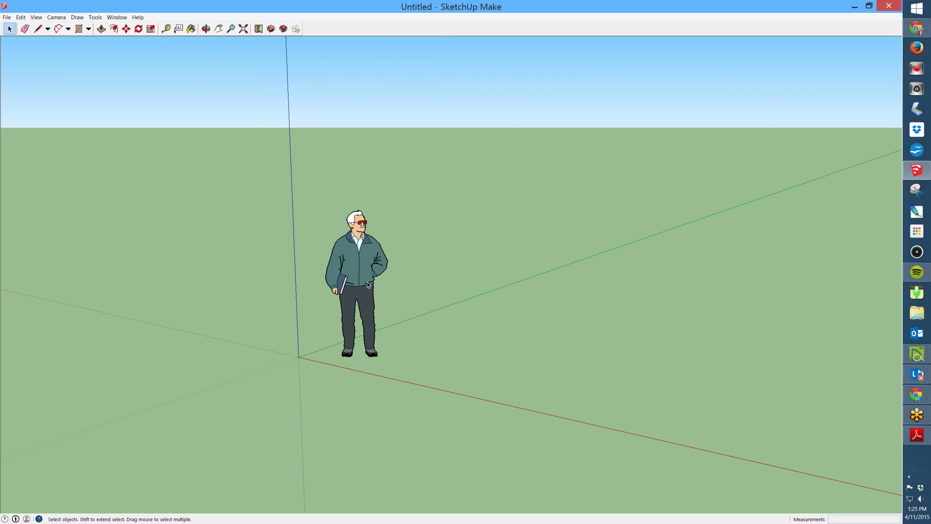
# Step: Delete the default standing man figure from the SketchUp scene
pyautogui.click(358, 273)
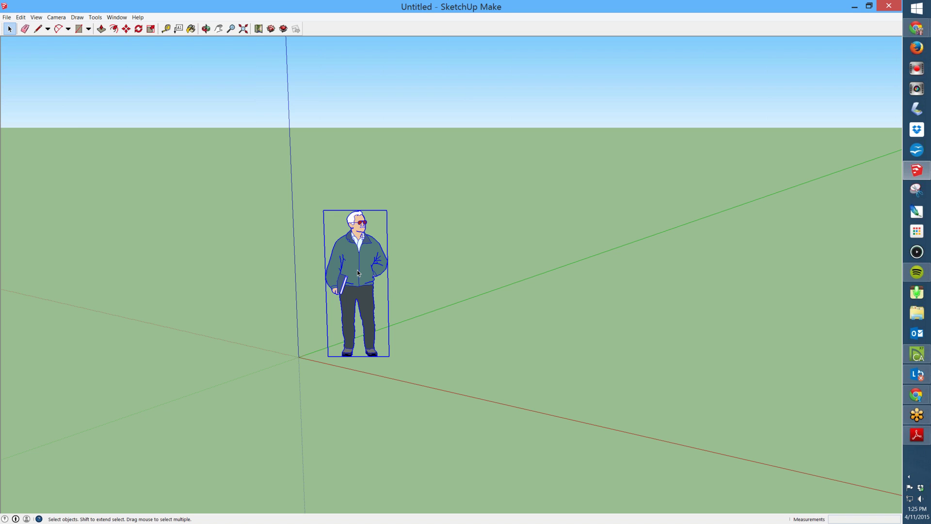
pyautogui.press('Delete')
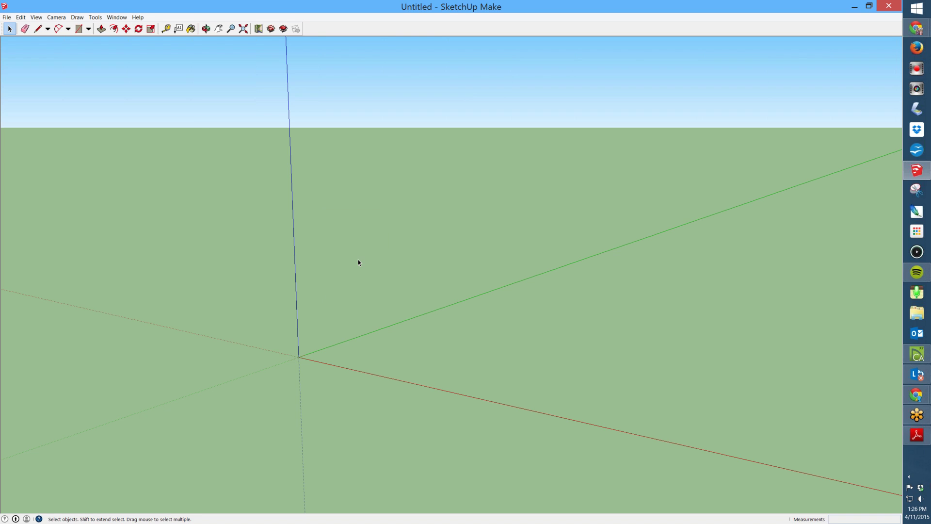
# Step: Open Geo-location's Add Location window with the satellite map of the street block
pyautogui.click(7, 18)
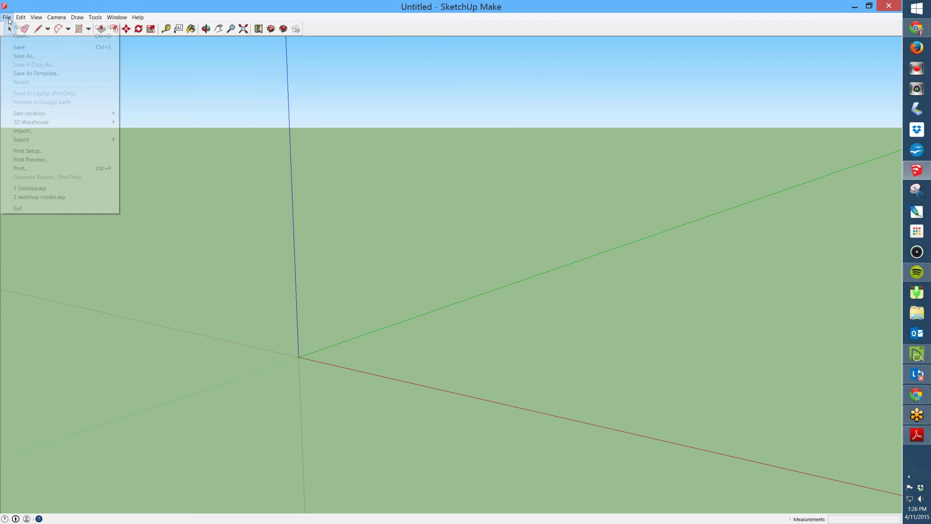
pyautogui.moveTo(39, 115)
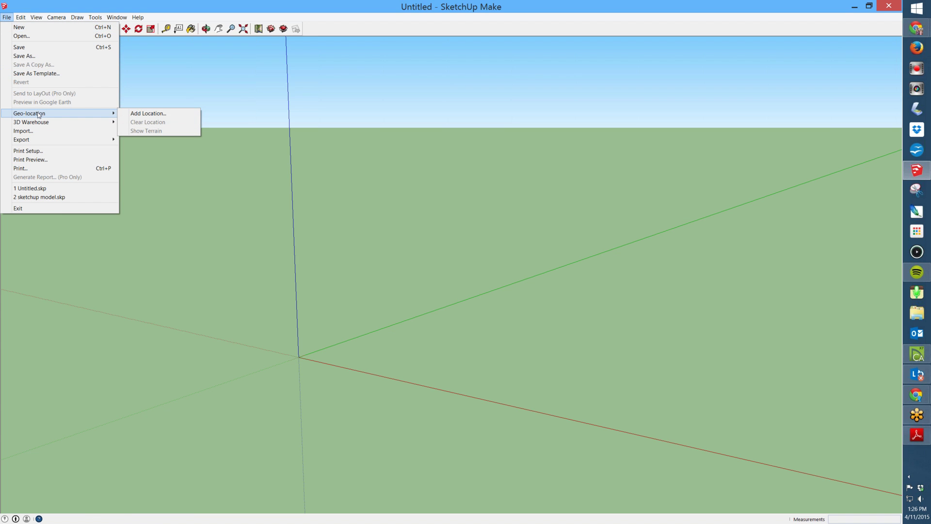
pyautogui.click(128, 117)
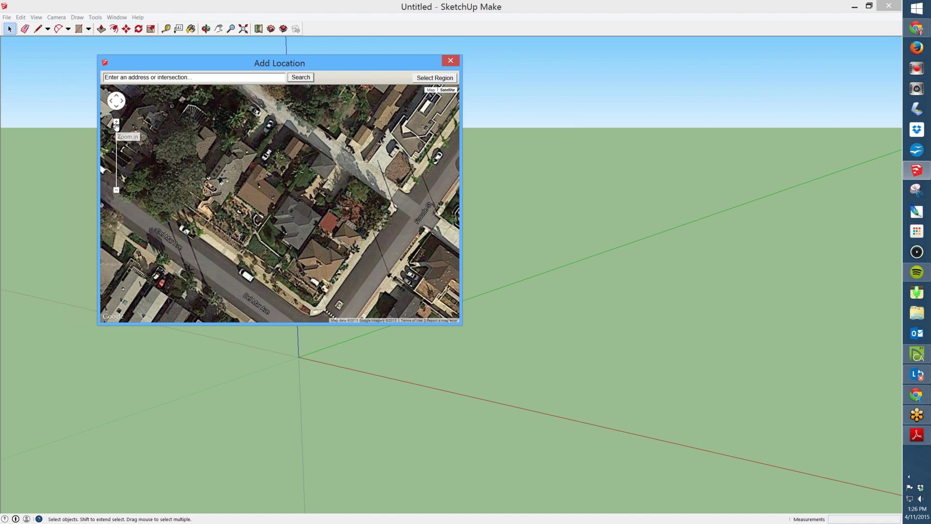
# Step: Extend the capture region upward over the lot and streets, then grab that imagery
pyautogui.click(447, 81)
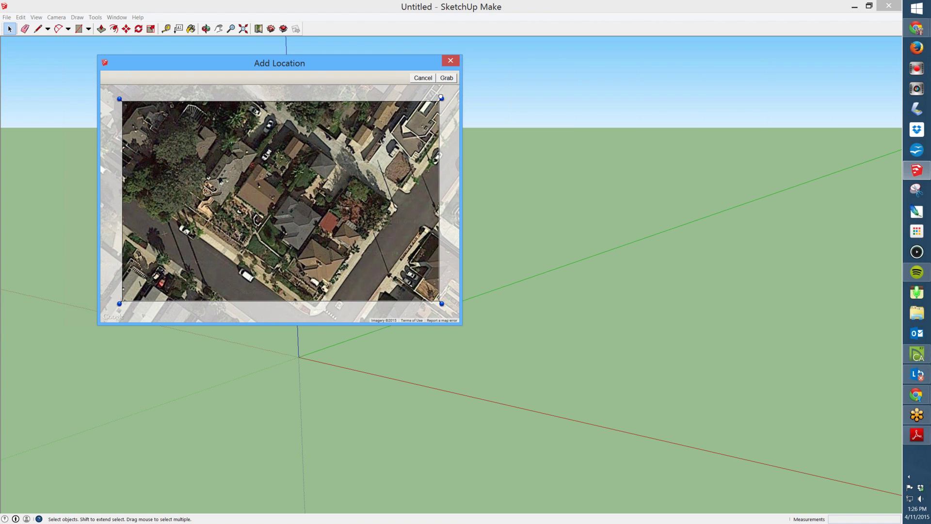
pyautogui.moveTo(441, 98); pyautogui.dragTo(442, 93)
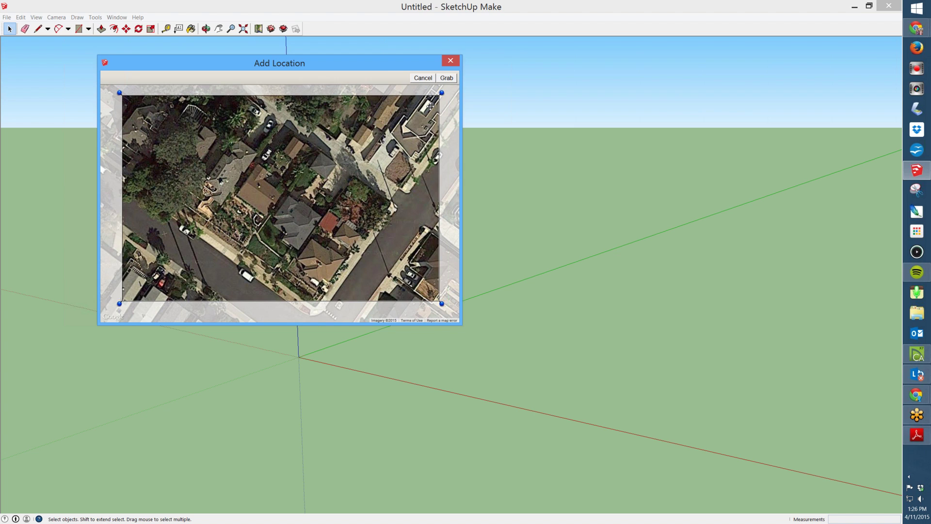
pyautogui.click(445, 79)
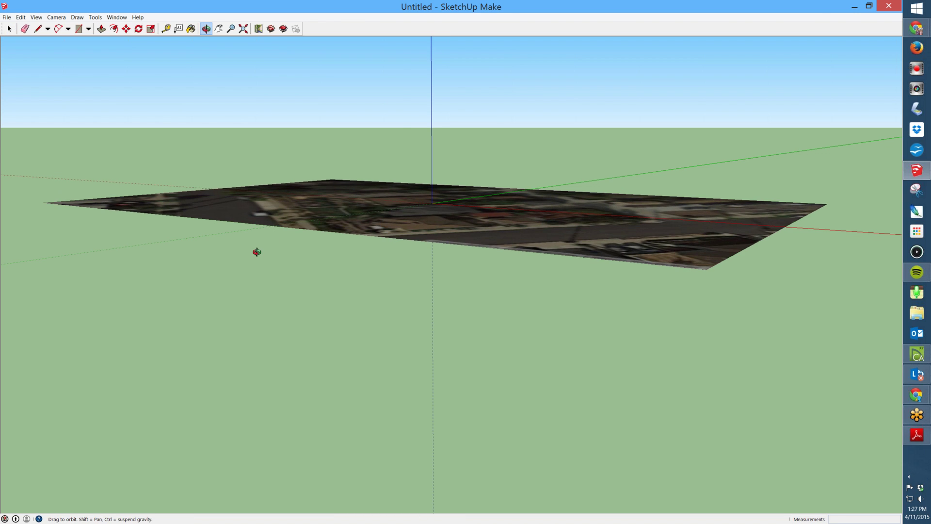
# Step: Orbit the view to inspect the imported flat aerial image plane
pyautogui.moveTo(256, 251); pyautogui.dragTo(360, 240)
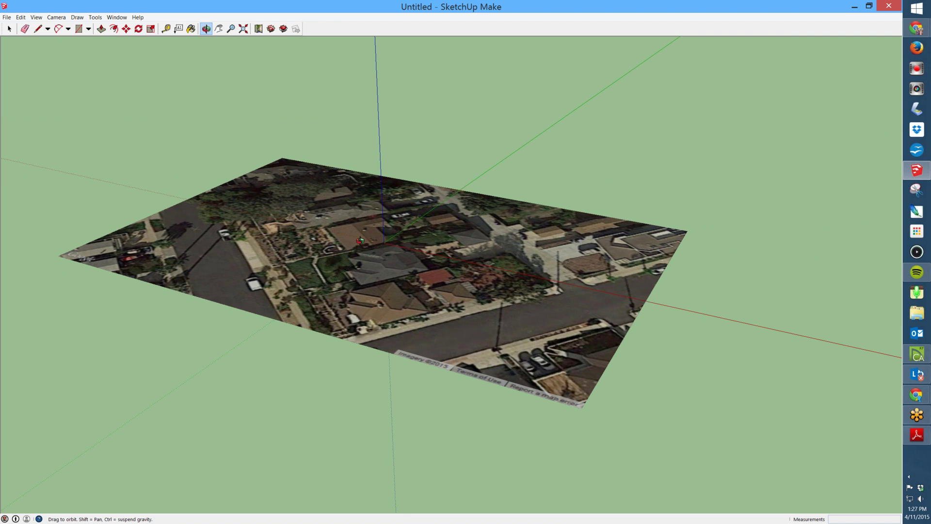
# Step: Turn on Show Terrain so the aerial image drapes over 3D ground
pyautogui.moveTo(361, 240); pyautogui.dragTo(364, 286)
pyautogui.click(7, 17)
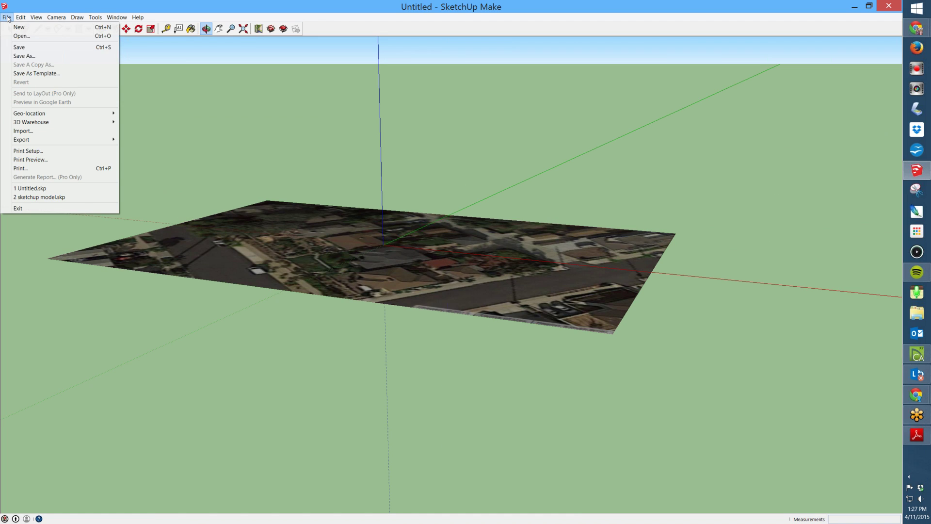
pyautogui.moveTo(73, 114)
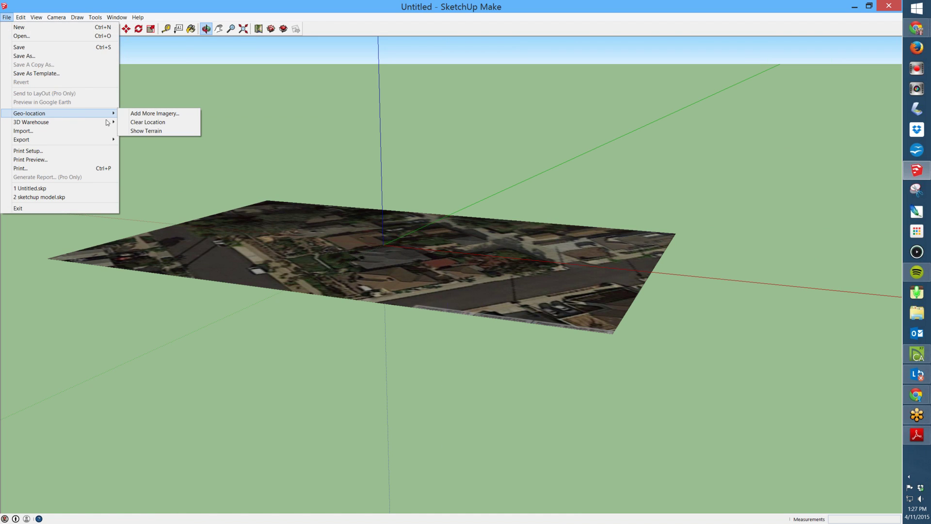
pyautogui.click(146, 131)
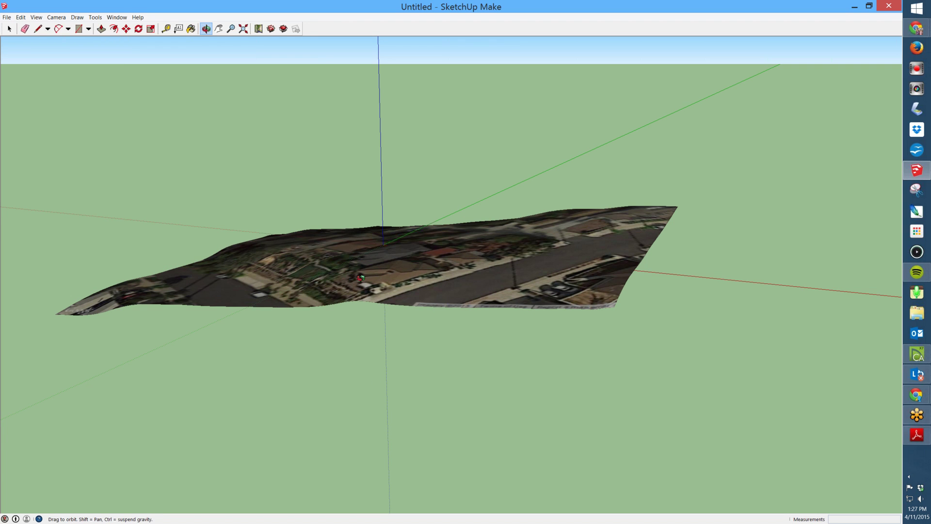
# Step: Orbit to check the lot's slope, then select the terrain group
pyautogui.moveTo(360, 277); pyautogui.dragTo(451, 314)
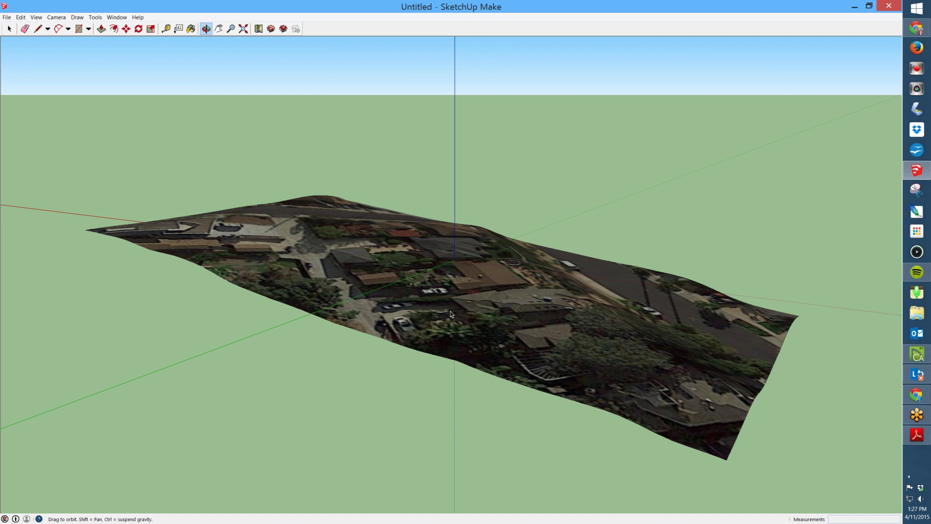
pyautogui.press('space')
pyautogui.click(418, 289)
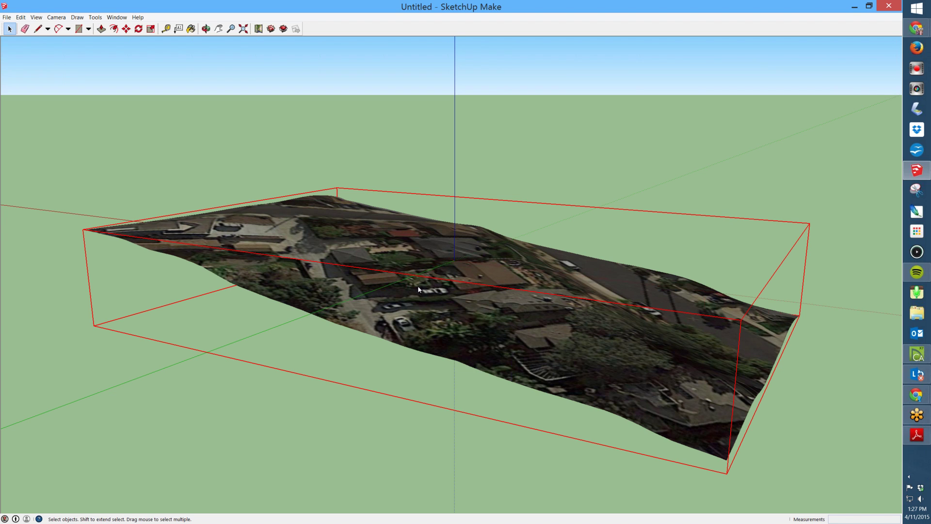
# Step: Unlock the locked terrain group, then Explode it into loose mesh faces
pyautogui.rightClick(419, 290)
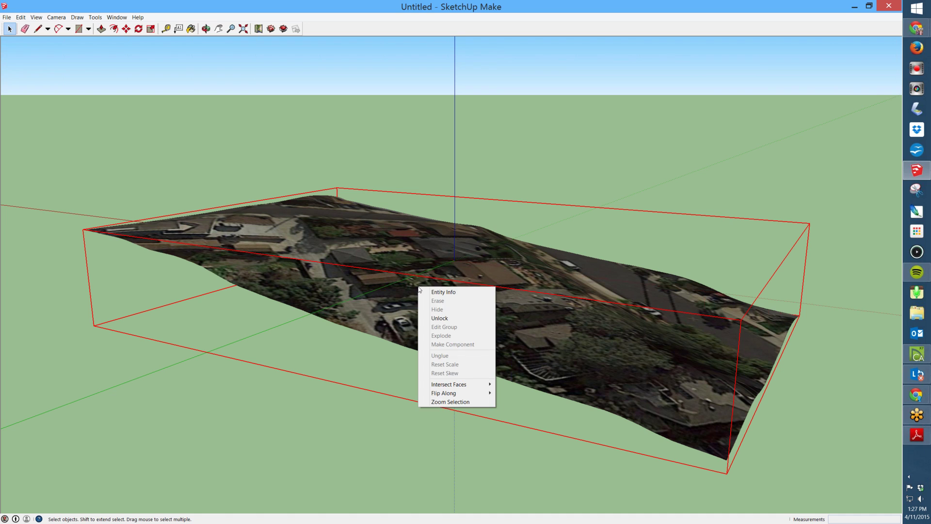
pyautogui.click(454, 319)
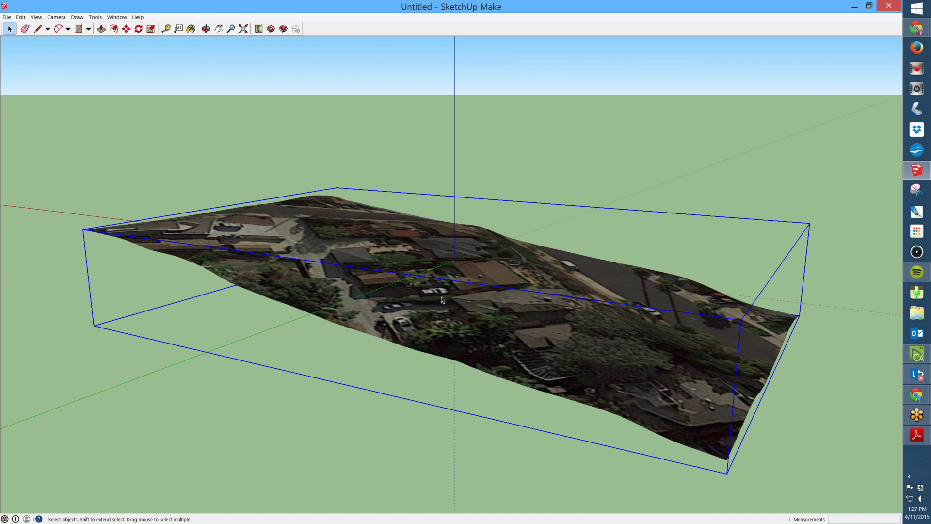
pyautogui.rightClick(442, 300)
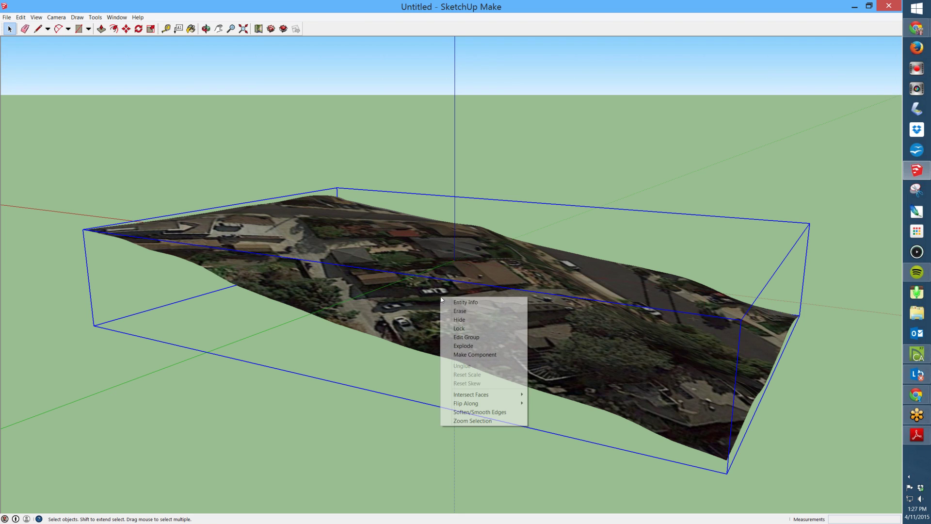
pyautogui.click(464, 346)
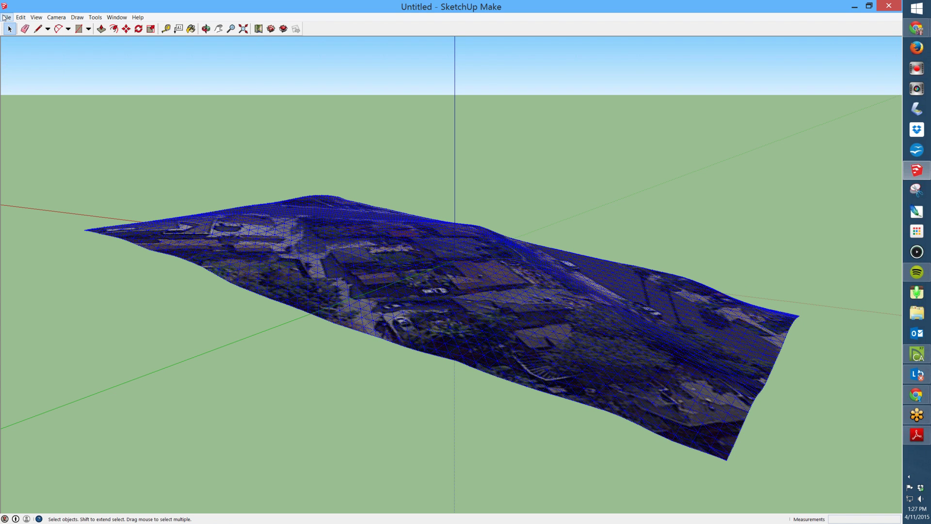
# Step: Export the terrain as a COLLADA (*.dae) 3D model named Untitled4.dae on the Desktop
pyautogui.click(6, 17)
pyautogui.moveTo(69, 140)
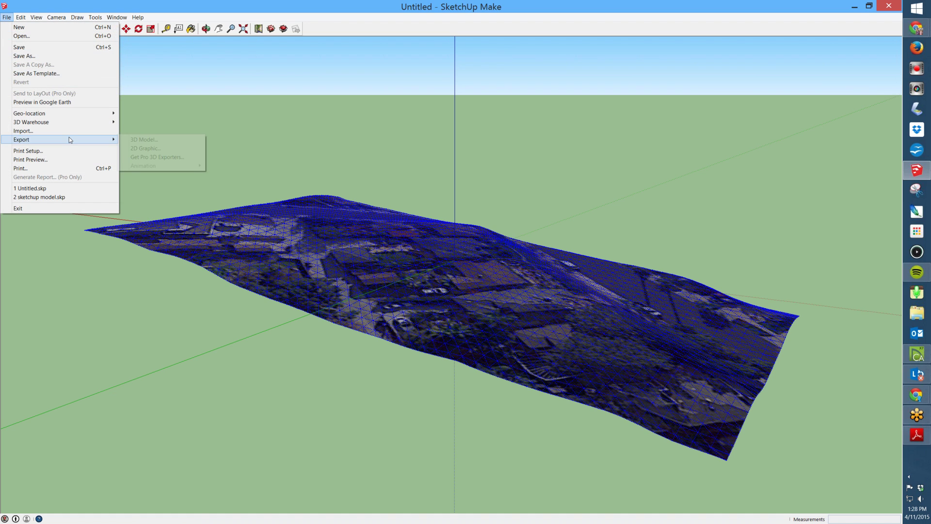
pyautogui.click(131, 140)
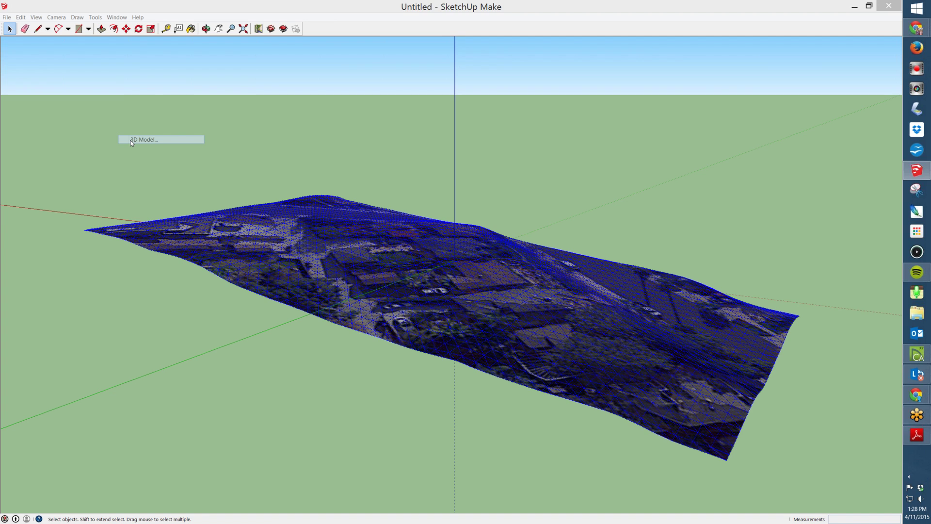
pyautogui.click(433, 335)
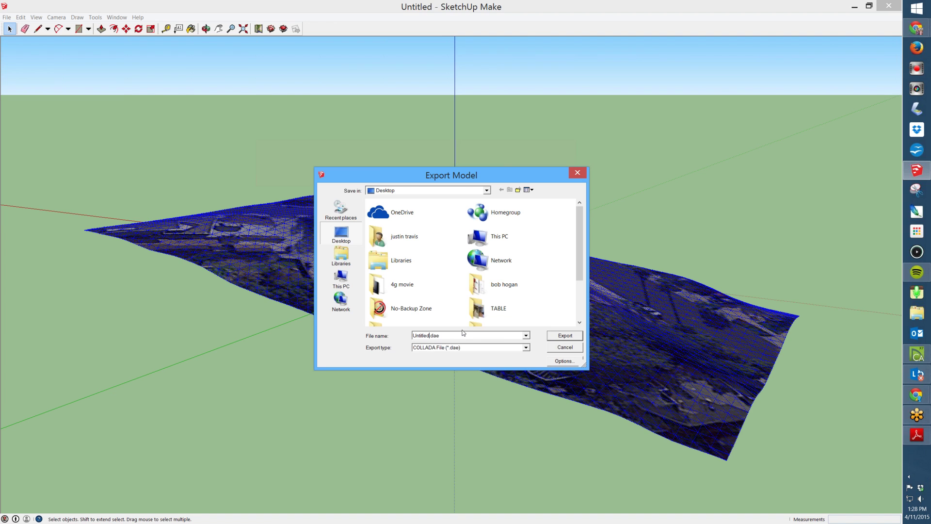
pyautogui.write('4')
pyautogui.click(526, 348)
pyautogui.click(537, 349)
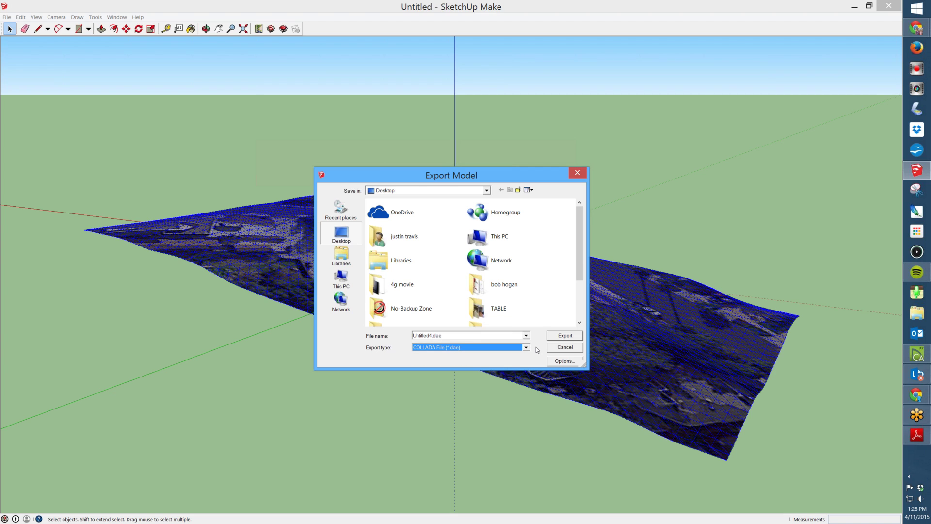
pyautogui.click(570, 336)
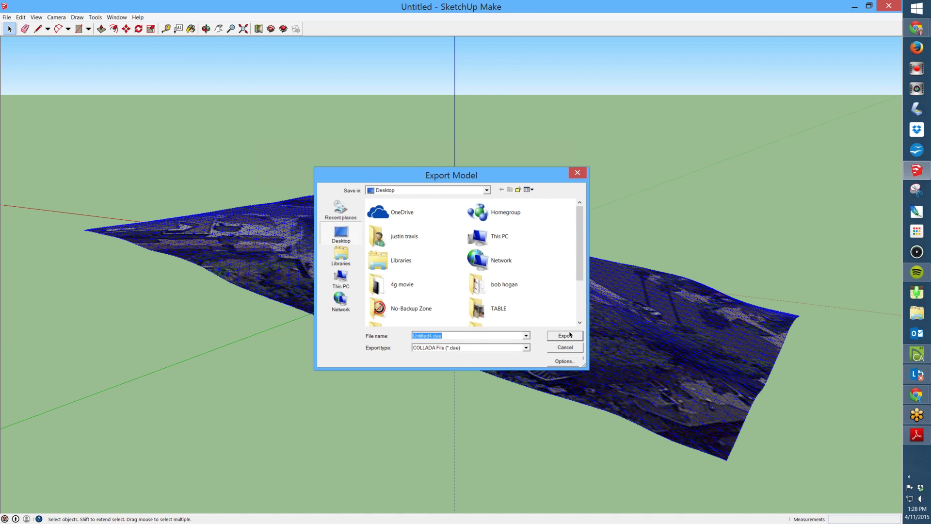
pyautogui.click(570, 335)
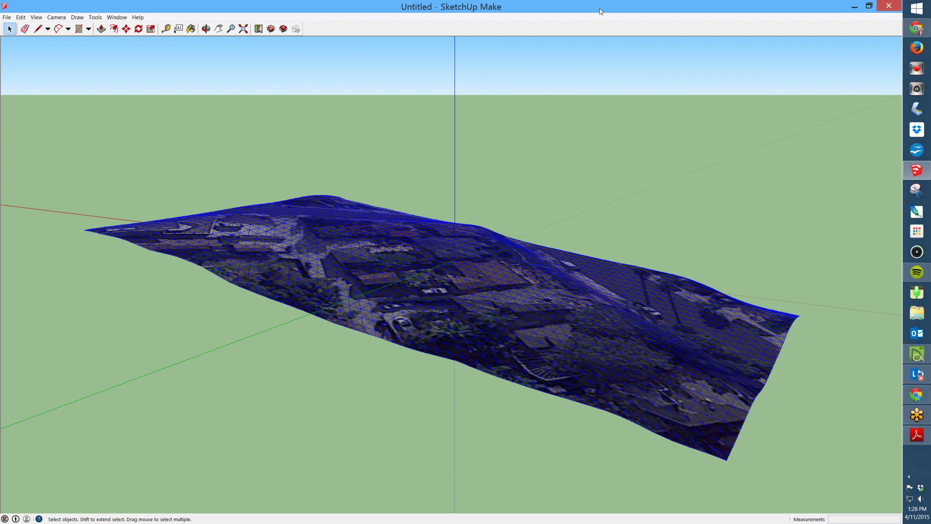
# Step: Switch to Chief Architect and start a new blank floor plan, Untitled 6
pyautogui.doubleClick(599, 8)
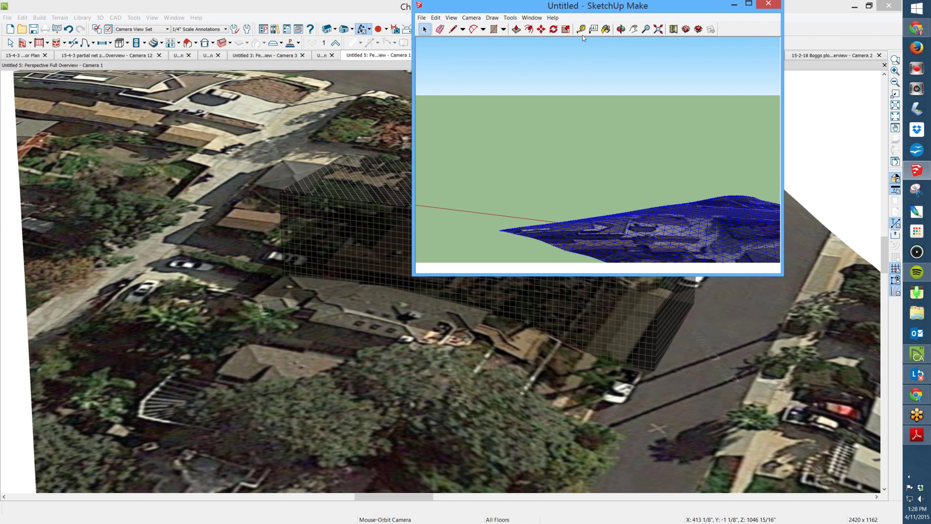
pyautogui.click(8, 19)
pyautogui.click(10, 28)
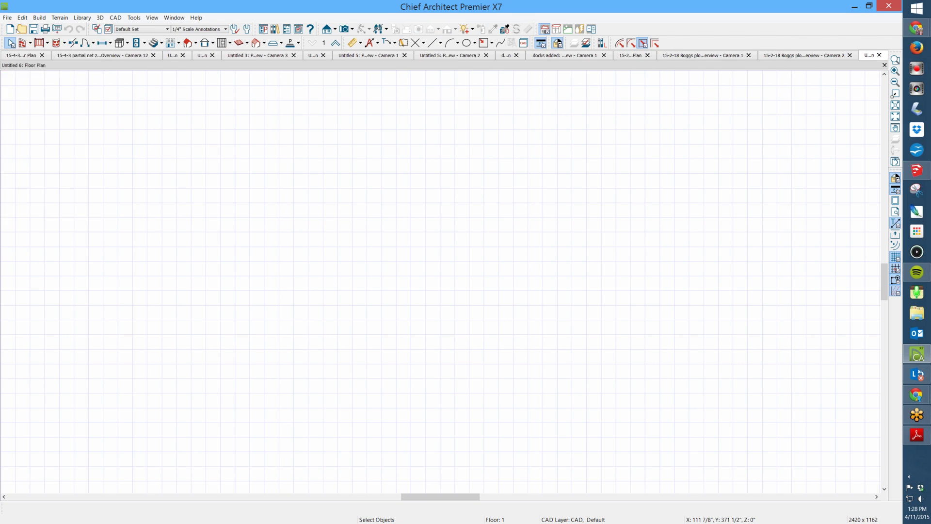
pyautogui.click(7, 18)
pyautogui.click(17, 29)
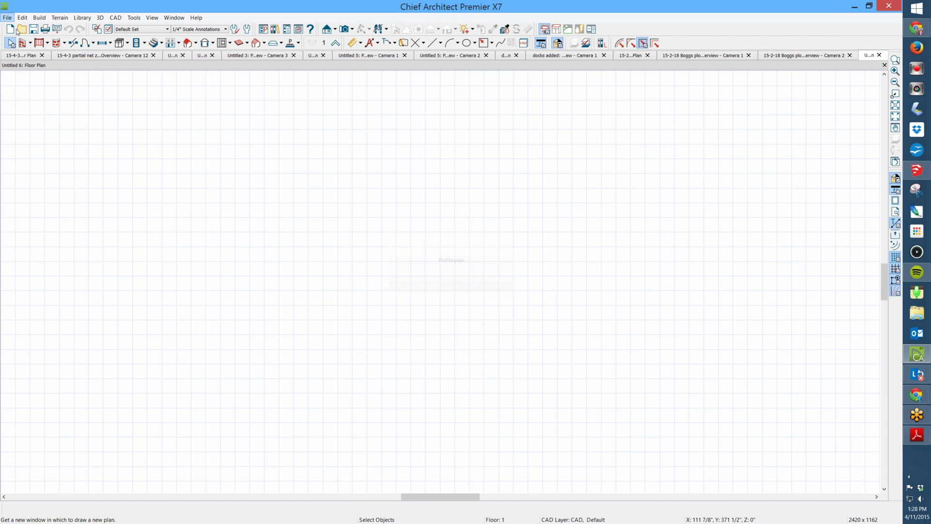
pyautogui.click(7, 18)
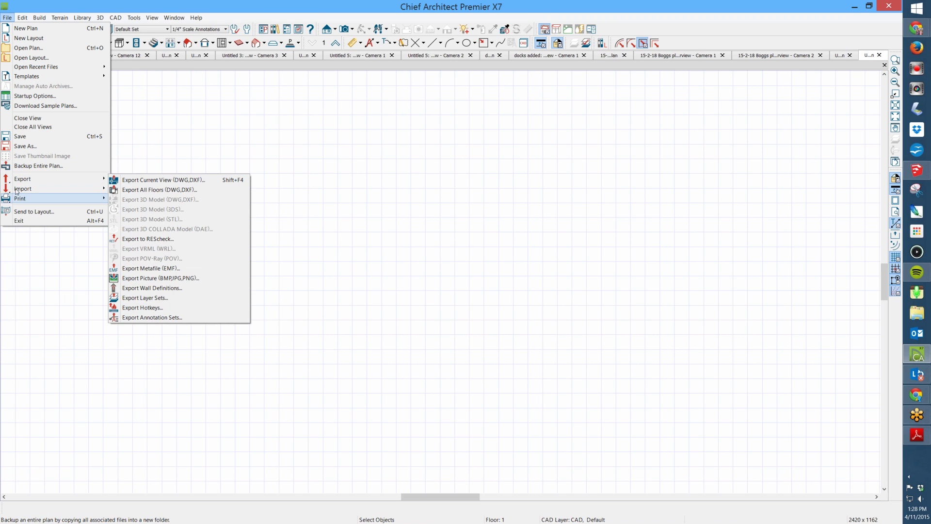
# Step: Import Untitled4.dae as a Fixture (Exterior) 3D symbol, accepting the texture rename
pyautogui.moveTo(87, 188)
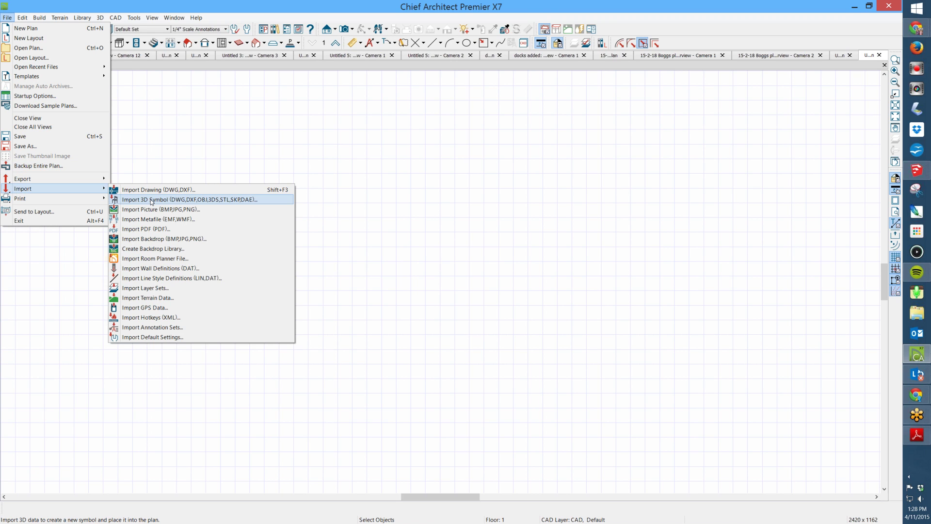
pyautogui.click(151, 199)
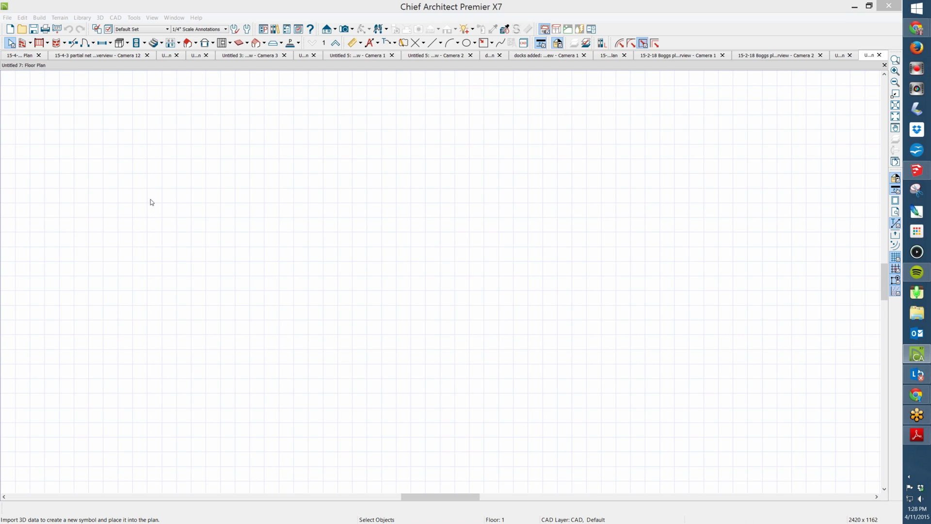
pyautogui.click(220, 237)
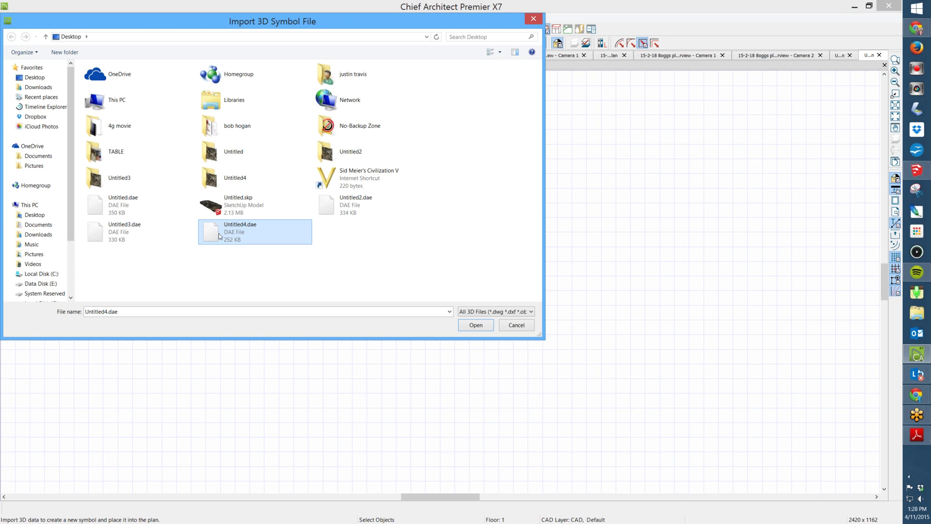
pyautogui.doubleClick(220, 237)
pyautogui.click(441, 293)
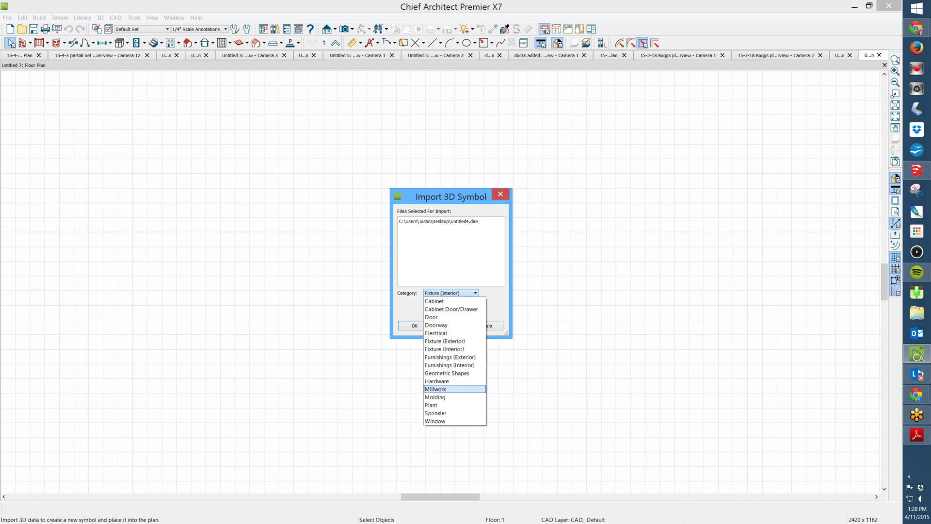
pyautogui.click(443, 343)
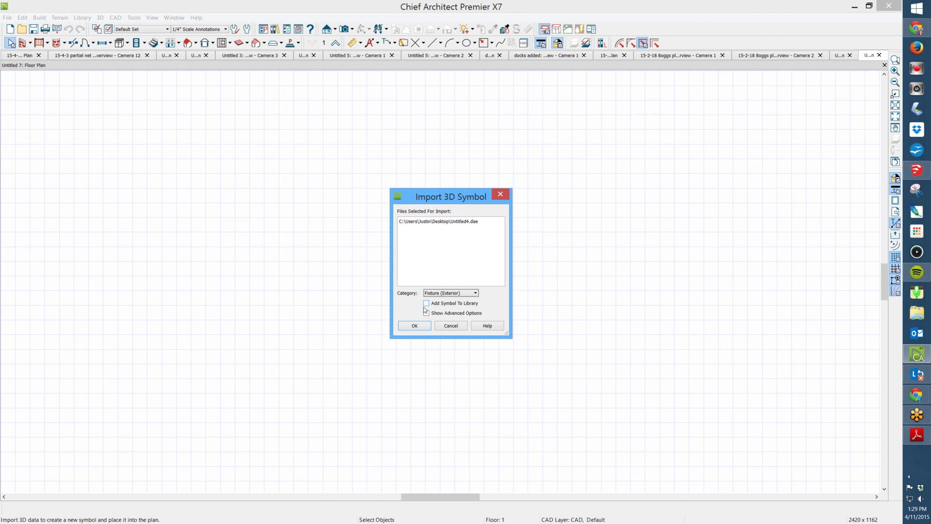
pyautogui.click(406, 325)
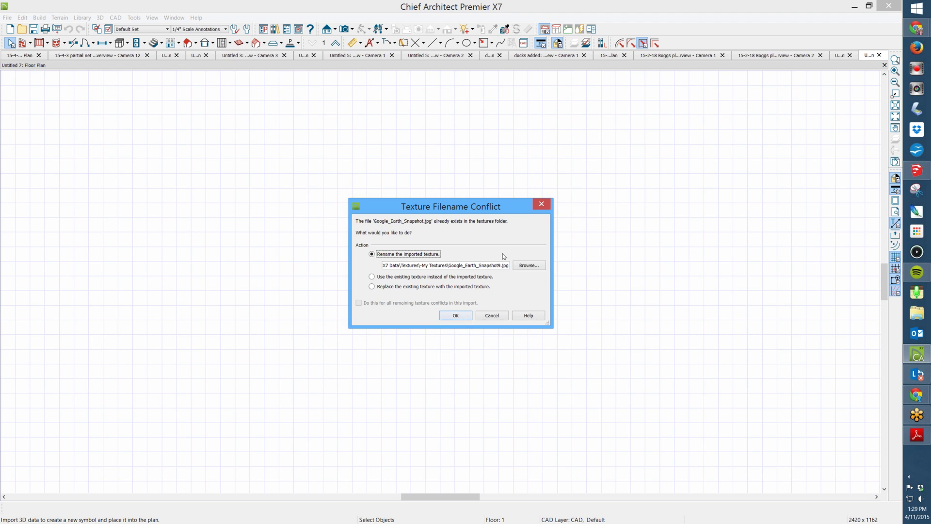
pyautogui.click(455, 316)
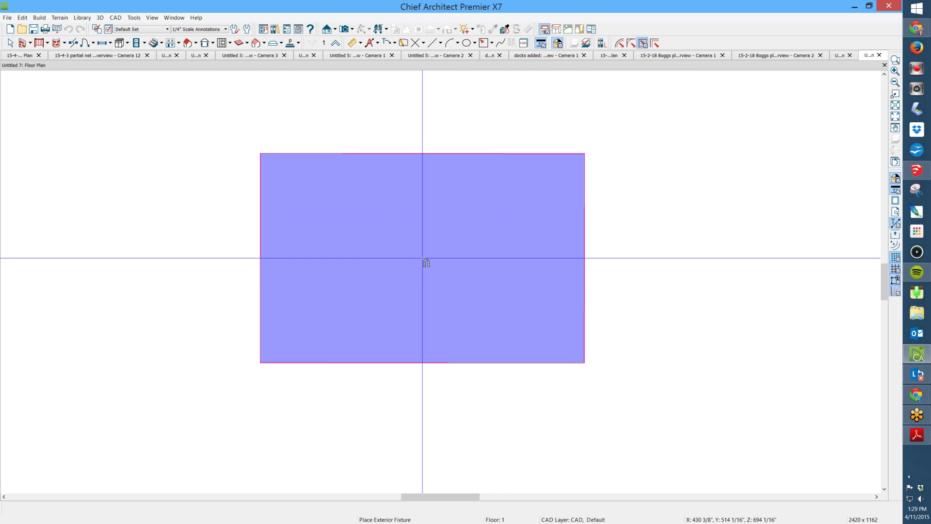
# Step: Place the terrain symbol in the plan and view it in a Perspective Full Overview
pyautogui.click(426, 262)
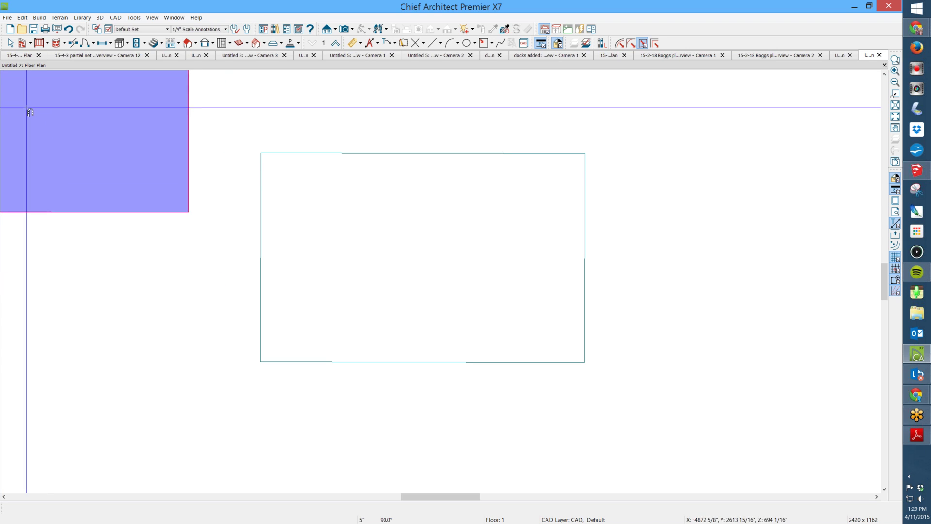
pyautogui.click(9, 44)
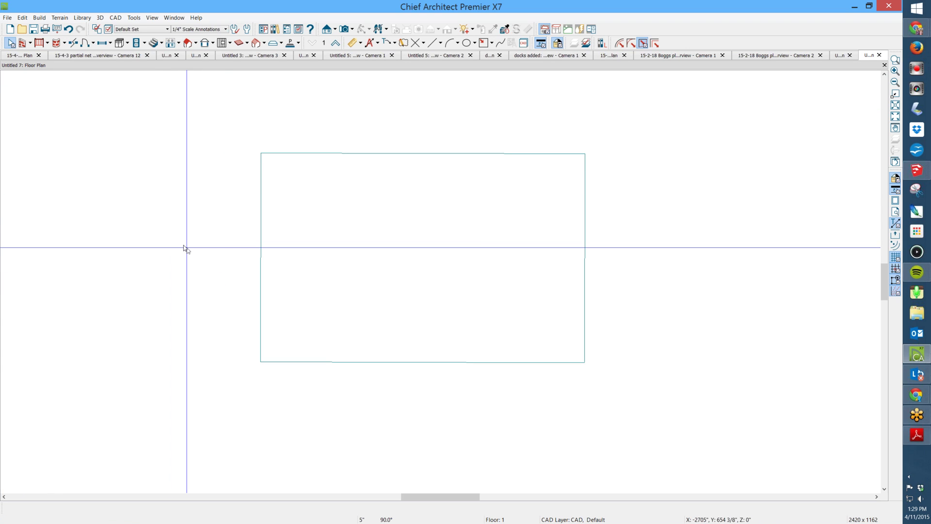
pyautogui.press('F9')
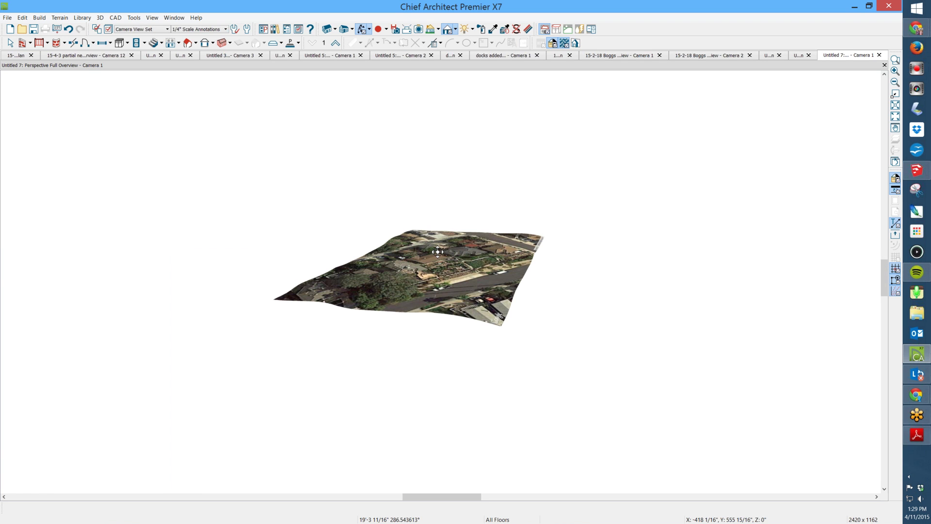
# Step: Look down on the terrain, try another rendering technique, then restore photo-textured rendering
pyautogui.moveTo(437, 251); pyautogui.dragTo(333, 257)
pyautogui.click(455, 29)
pyautogui.click(480, 82)
pyautogui.click(455, 29)
pyautogui.click(477, 37)
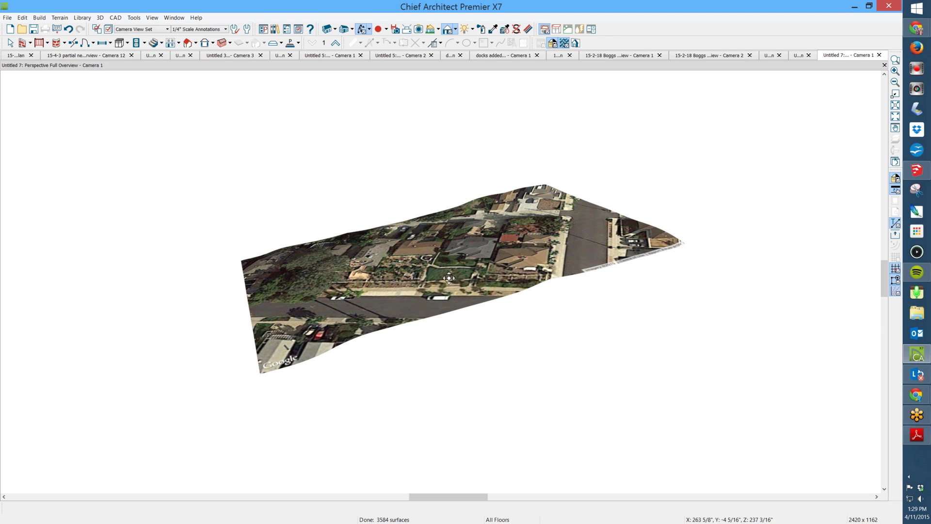
# Step: Zoom and tilt to a near top-down view of the lot, then return to the floor plan
pyautogui.moveTo(449, 277); pyautogui.dragTo(436, 259)
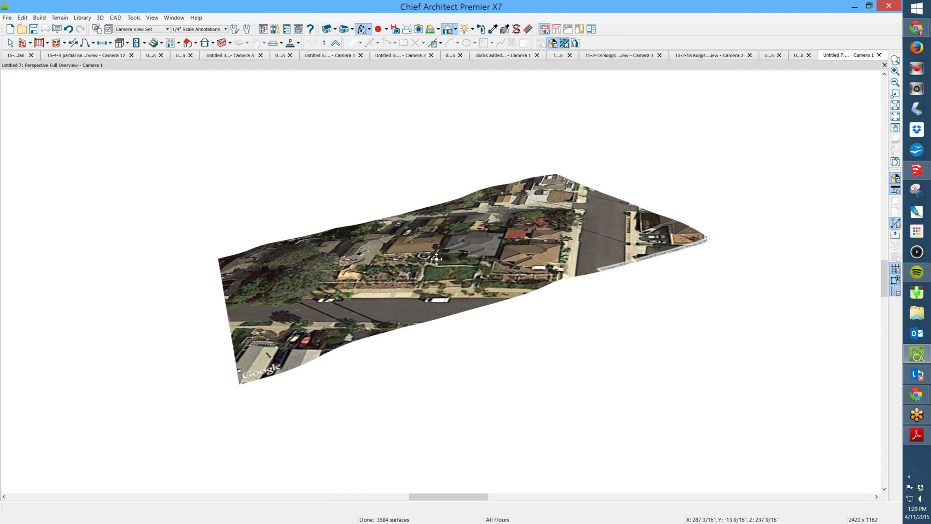
pyautogui.scroll(2, 436, 259)
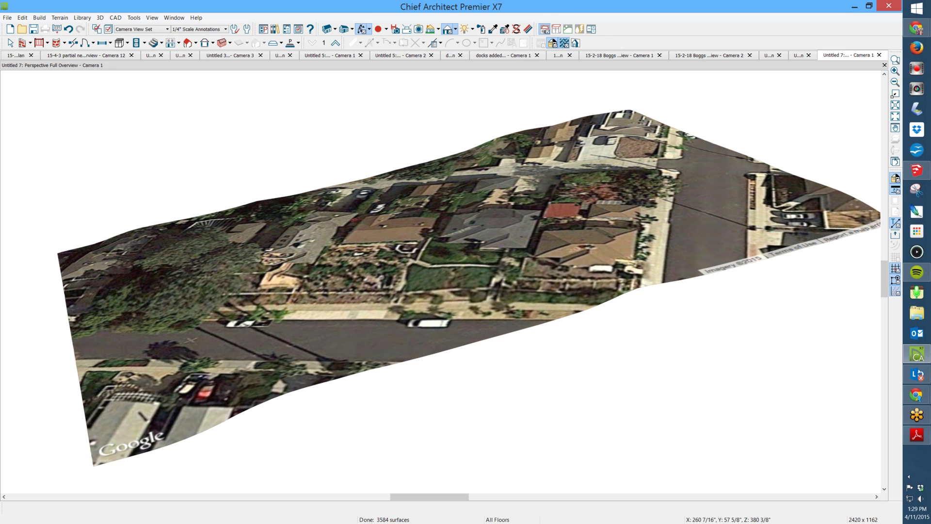
pyautogui.moveTo(437, 258); pyautogui.dragTo(436, 310)
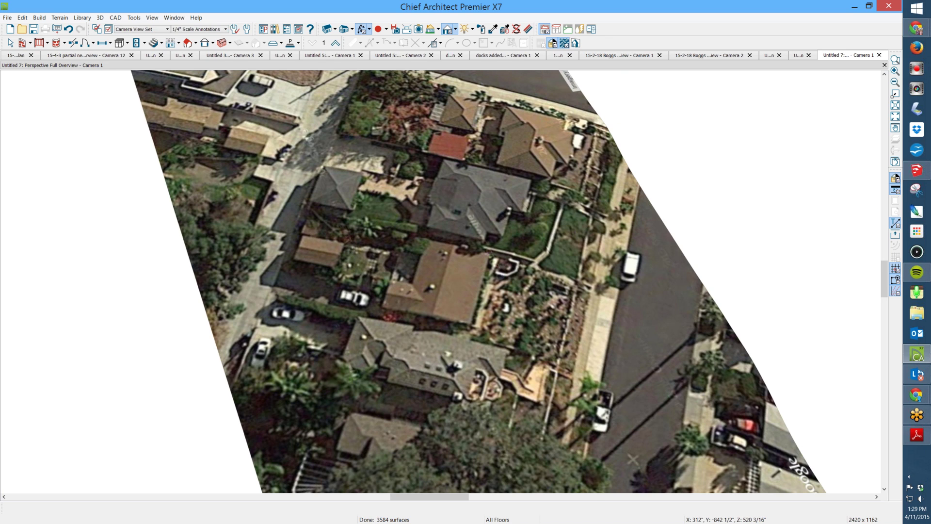
pyautogui.hotkey('ctrl', 'Tab')
# Step: Draw a rectangular slab inside the terrain outline and select it
pyautogui.scroll(1, 387, 208)
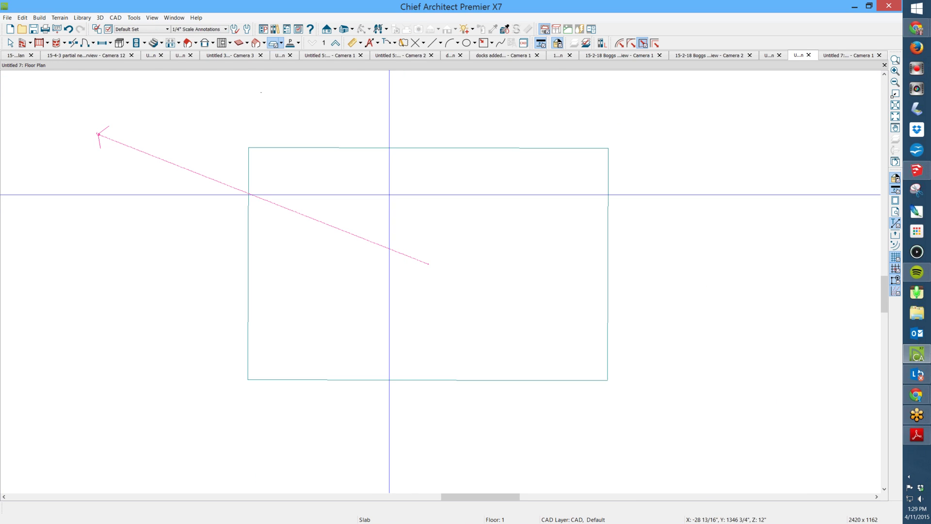
pyautogui.moveTo(409, 198); pyautogui.dragTo(491, 343)
pyautogui.click(488, 338)
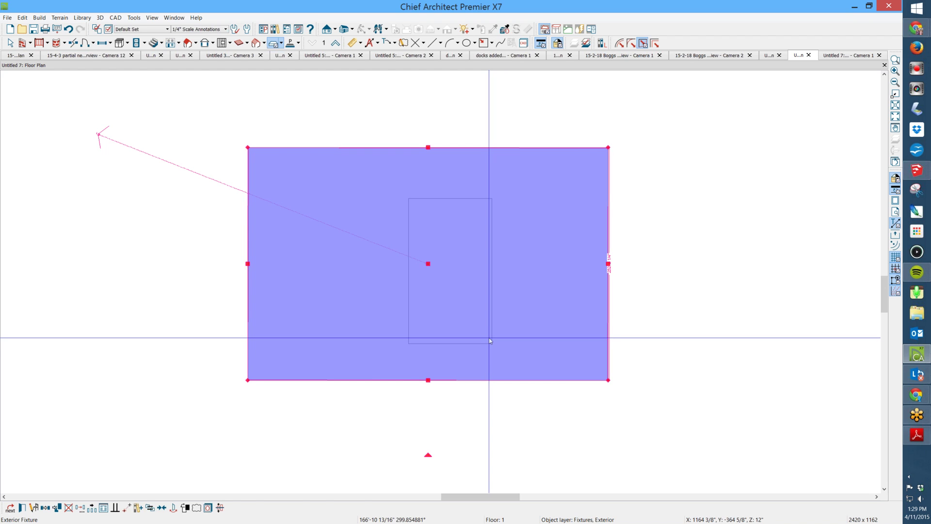
pyautogui.click(489, 337)
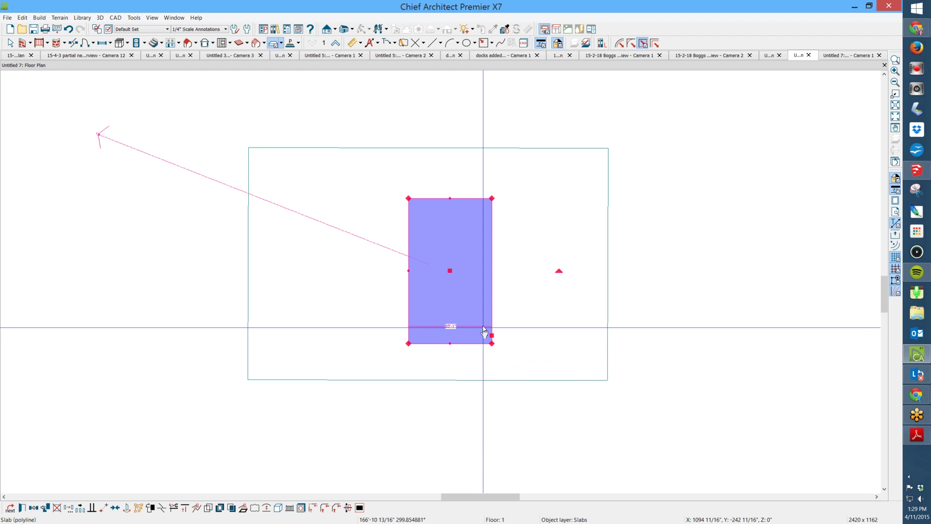
# Step: Give the slab a 900" thickness and an 800" top elevation
pyautogui.doubleClick(484, 331)
pyautogui.press('Tab')
pyautogui.write('9')
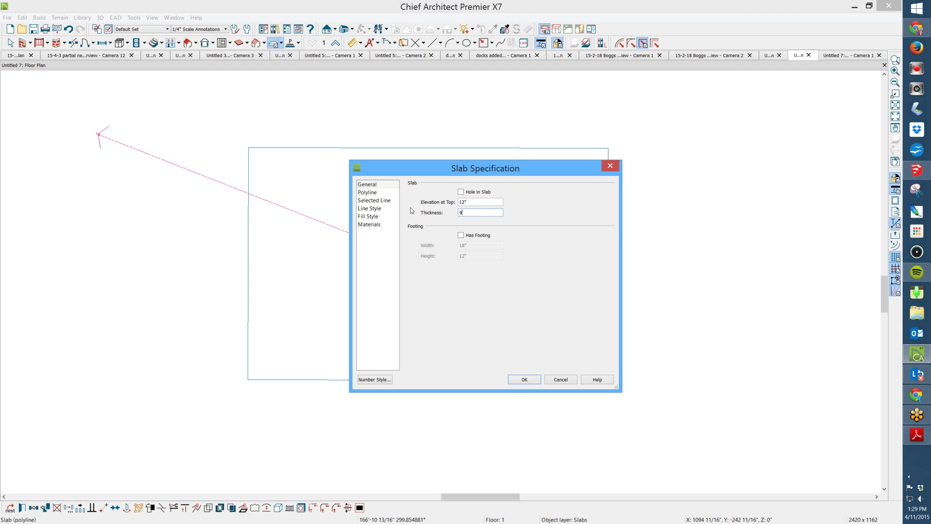
pyautogui.write('00')
pyautogui.hotkey('shift', 'Tab')
pyautogui.write('800')
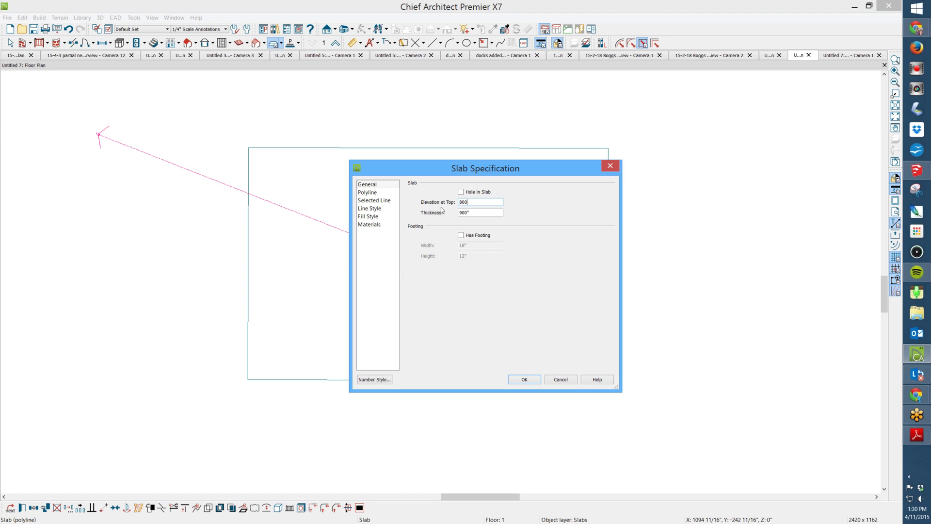
pyautogui.click(523, 380)
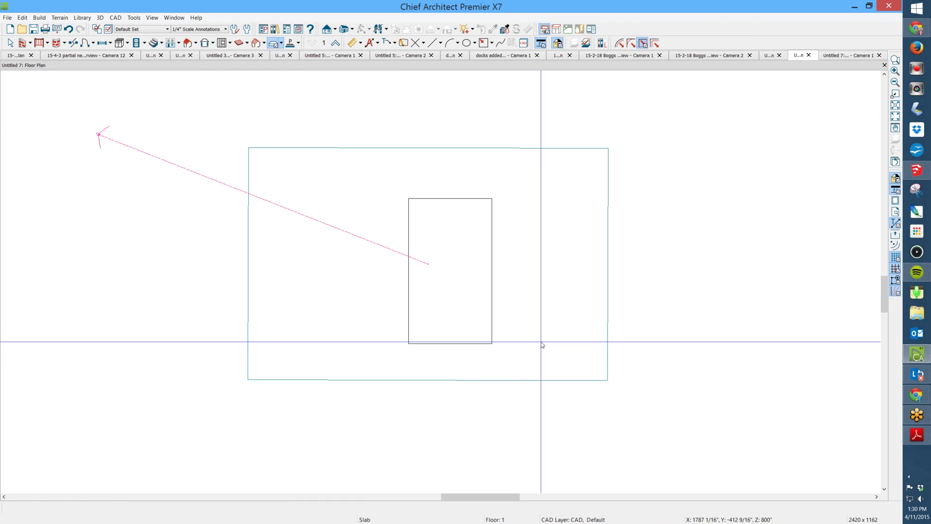
# Step: In a new Perspective Full Overview, paint the slab box with the Black Tile material
pyautogui.press('F9')
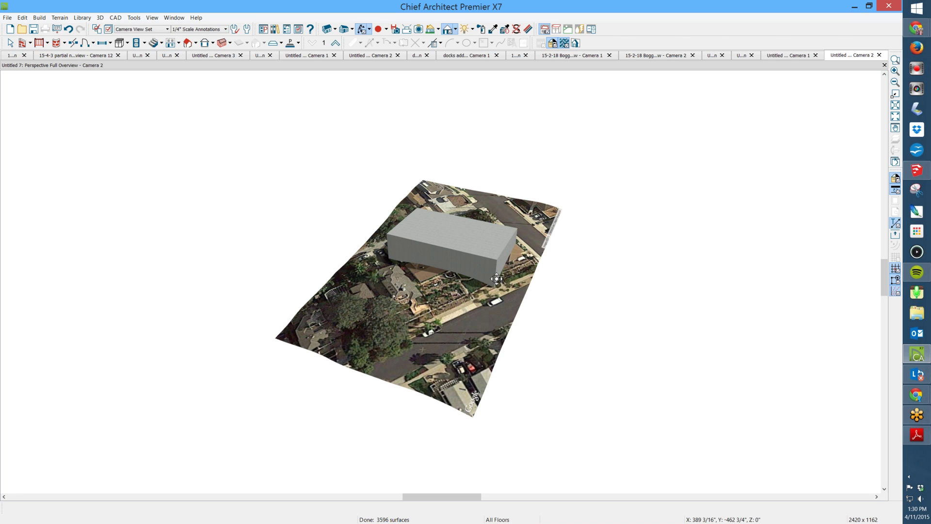
pyautogui.click(504, 252)
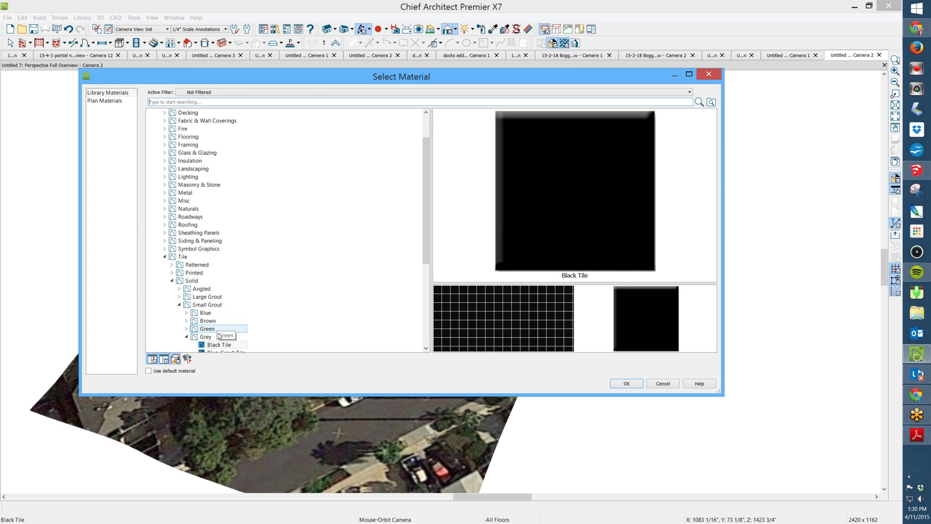
pyautogui.click(621, 385)
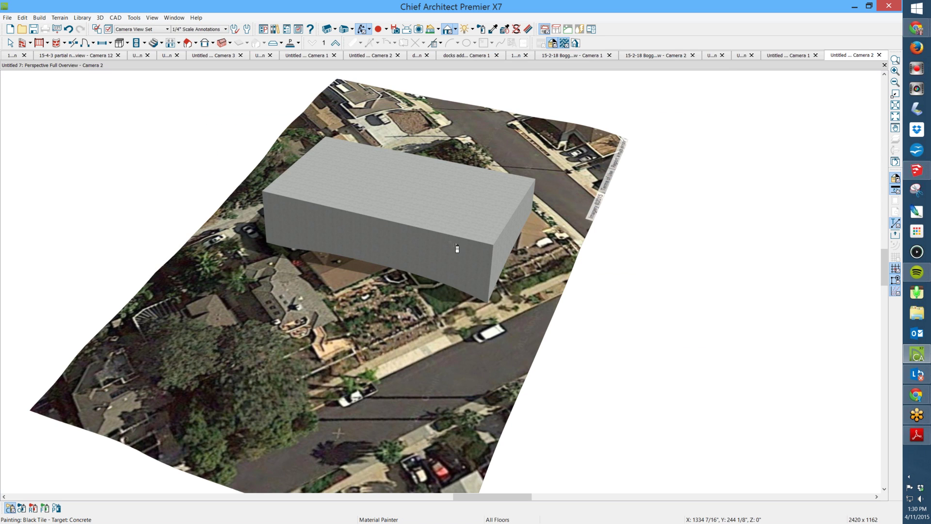
pyautogui.click(461, 266)
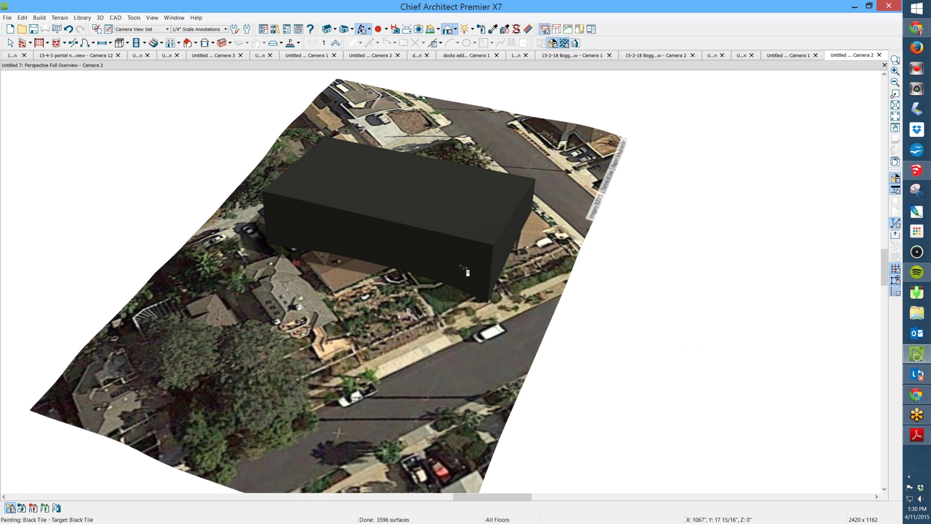
# Step: Set the Black Tile texture scale to 24" and raise its transparency to about 23%
pyautogui.scroll(1, 461, 266)
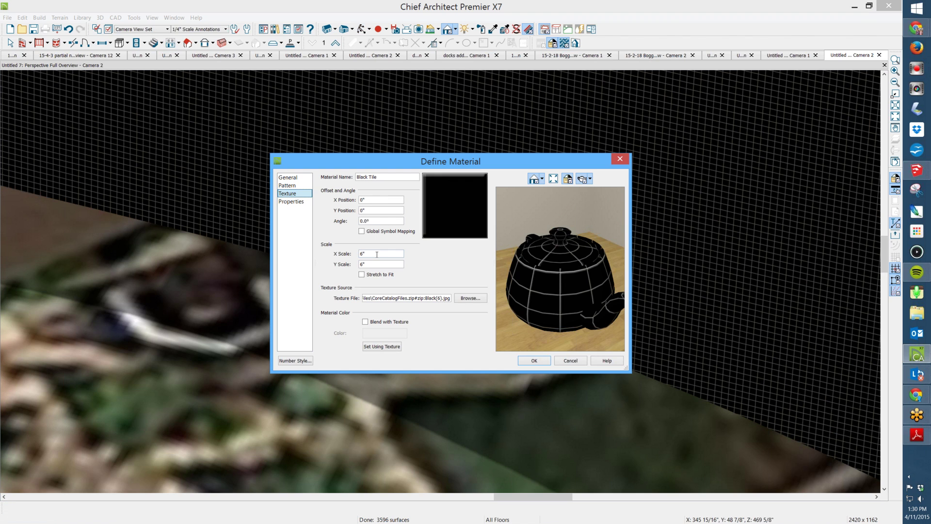
pyautogui.write('24')
pyautogui.press('Tab')
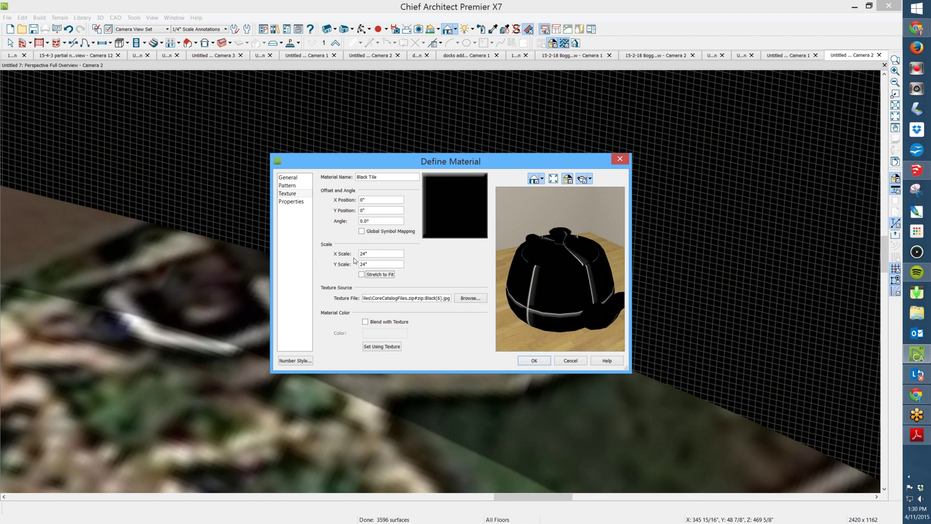
pyautogui.click(293, 201)
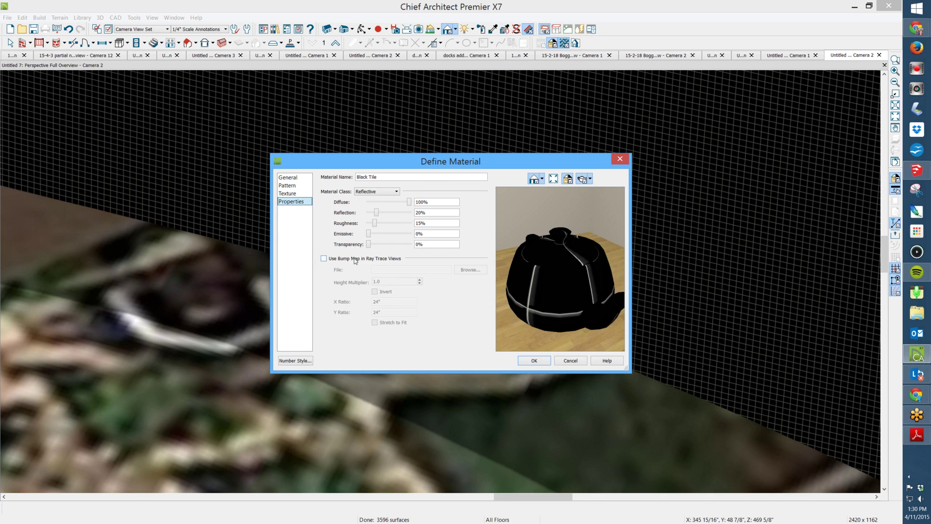
pyautogui.moveTo(368, 245); pyautogui.dragTo(380, 246)
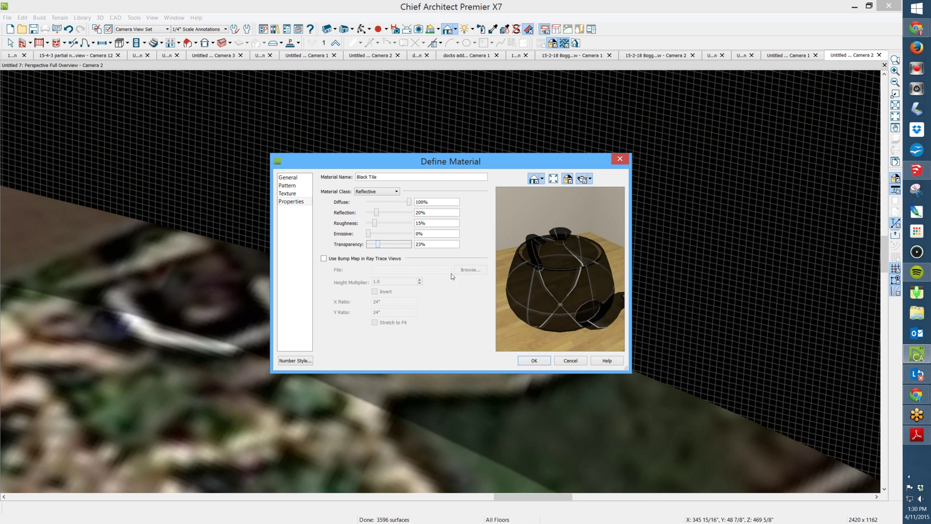
pyautogui.click(532, 361)
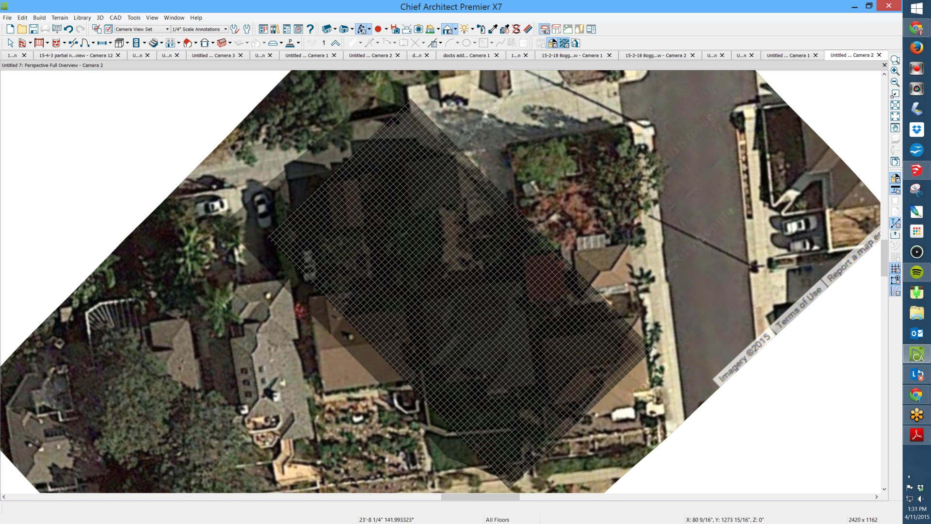
# Step: Move the slab box left over the lot and pull its top and bottom edges inward
pyautogui.scroll(-3, 466, 268)
pyautogui.click(467, 268)
pyautogui.moveTo(467, 268)
pyautogui.mouseDown()
pyautogui.moveTo(449, 271)
pyautogui.moveTo(459, 272)
pyautogui.mouseUp()
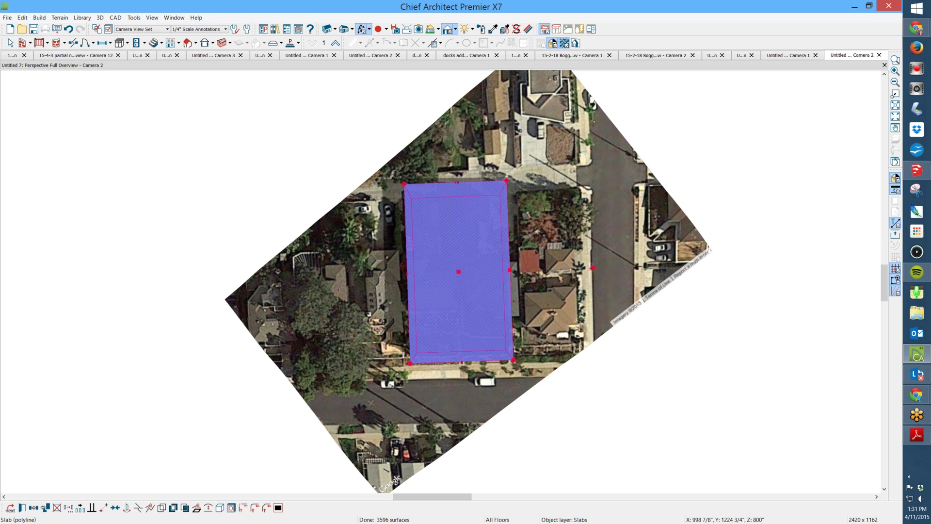
pyautogui.moveTo(455, 182); pyautogui.dragTo(457, 235)
pyautogui.moveTo(462, 362); pyautogui.dragTo(460, 320)
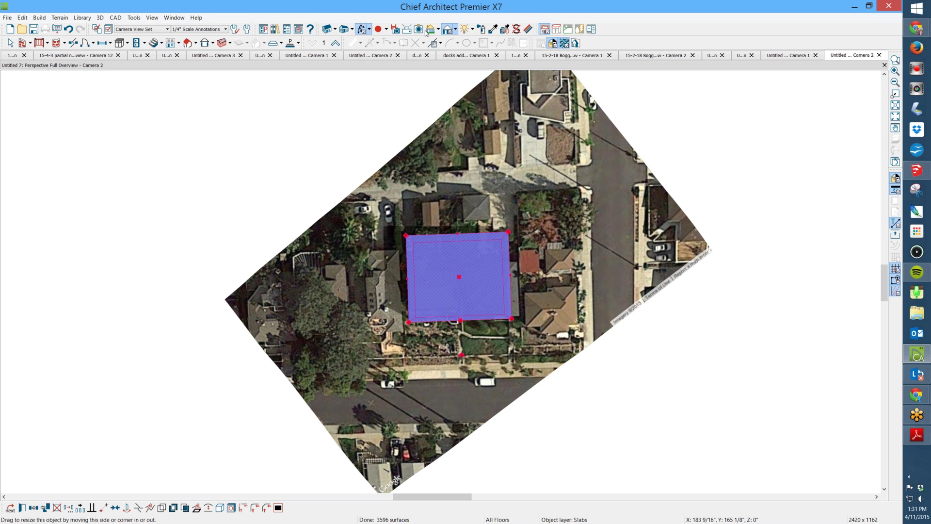
pyautogui.click(402, 259)
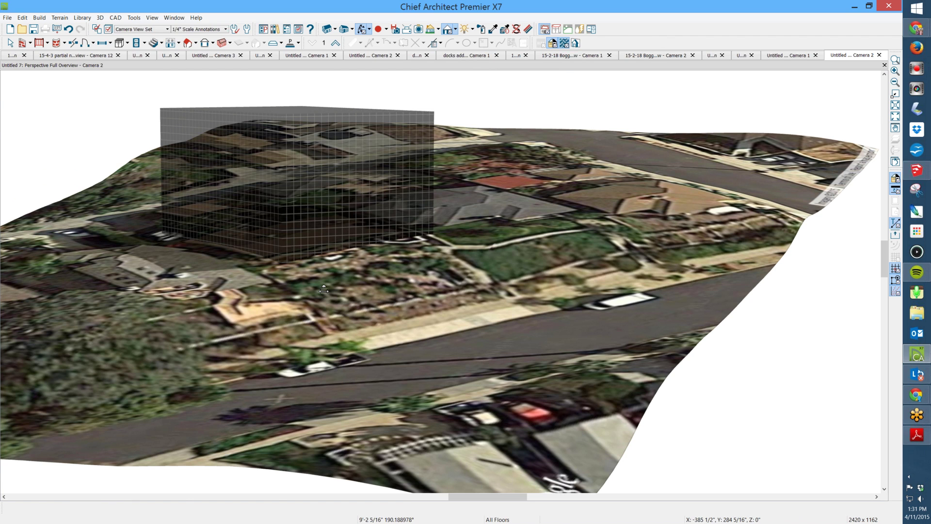
# Step: Stretch the slab box's right edge out to the street and orbit low to view the slope
pyautogui.click(500, 172)
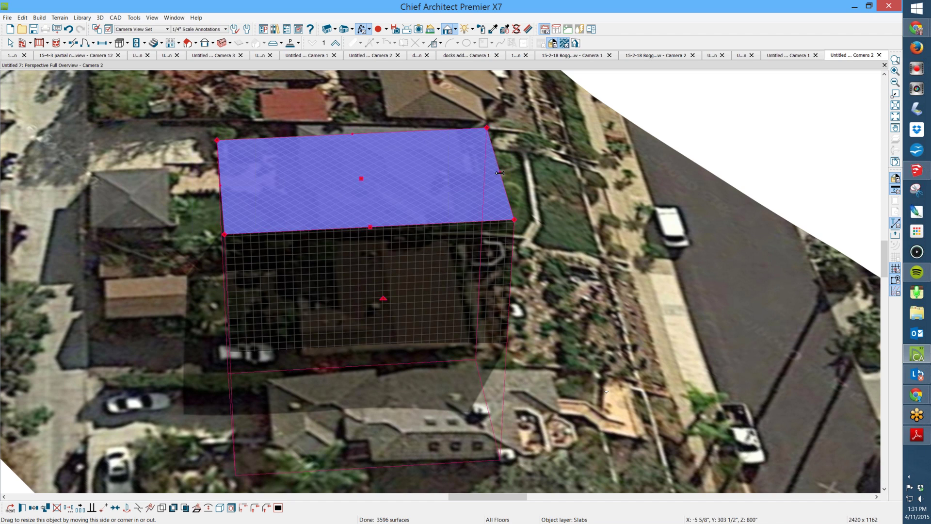
pyautogui.moveTo(500, 173); pyautogui.dragTo(689, 359)
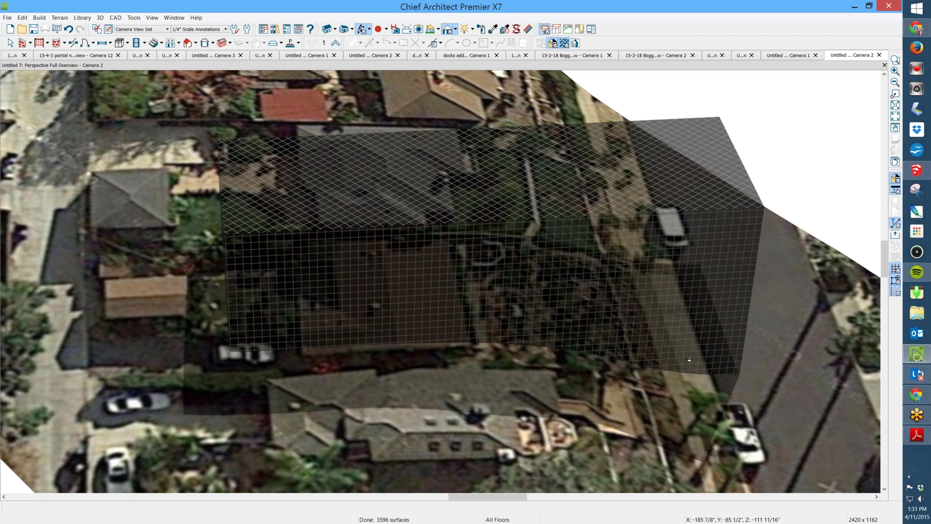
pyautogui.moveTo(689, 359); pyautogui.dragTo(689, 356)
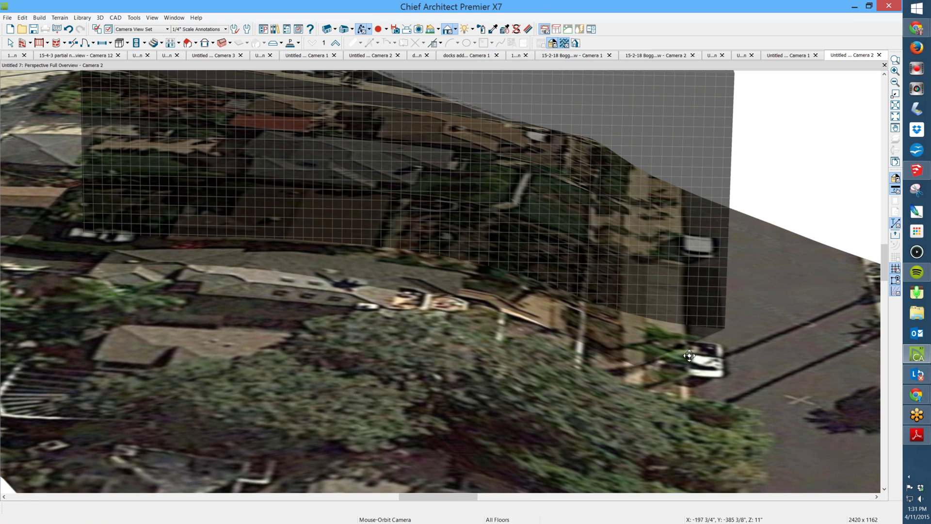